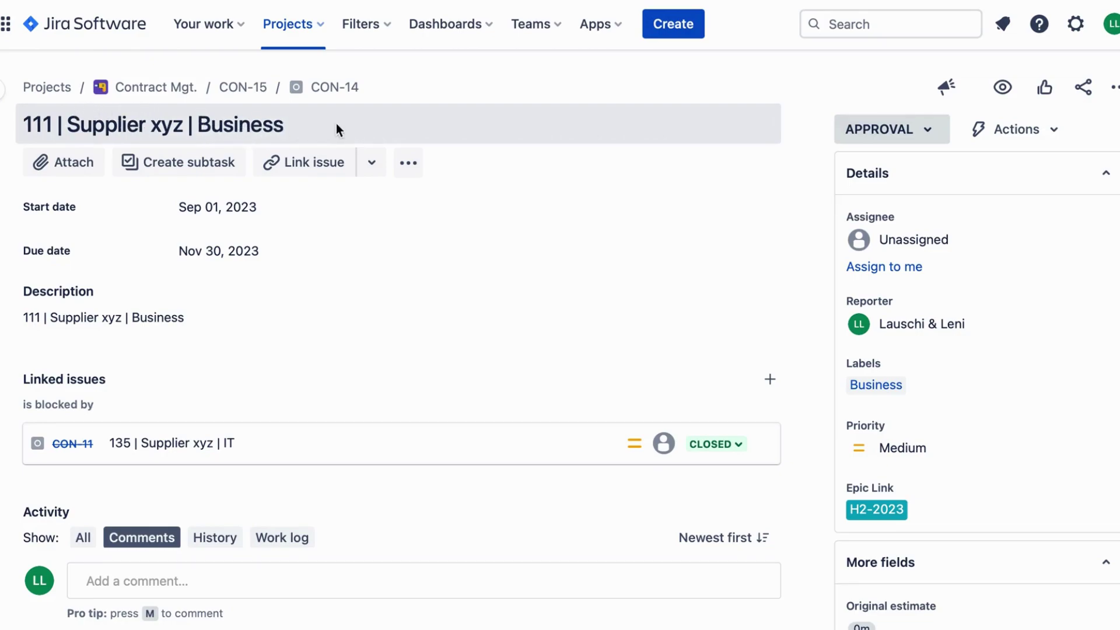
- Move between the CON-14 issue page and the CON Kanban board, ending on the board
{"action": "key", "text": "alt+Left"}
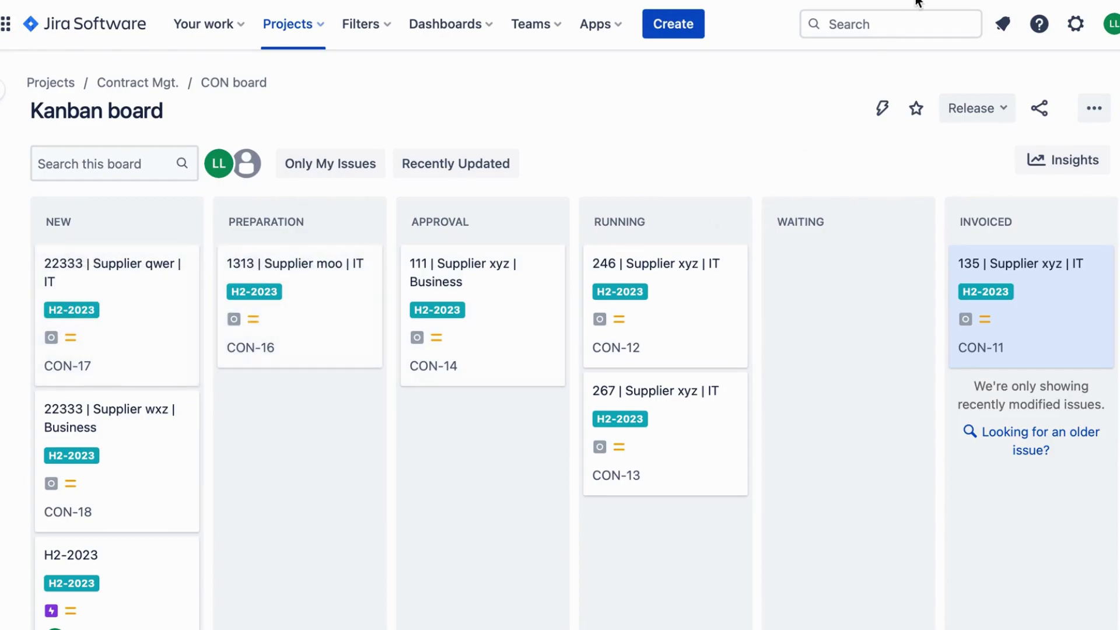
{"action": "key", "text": "alt+Right"}
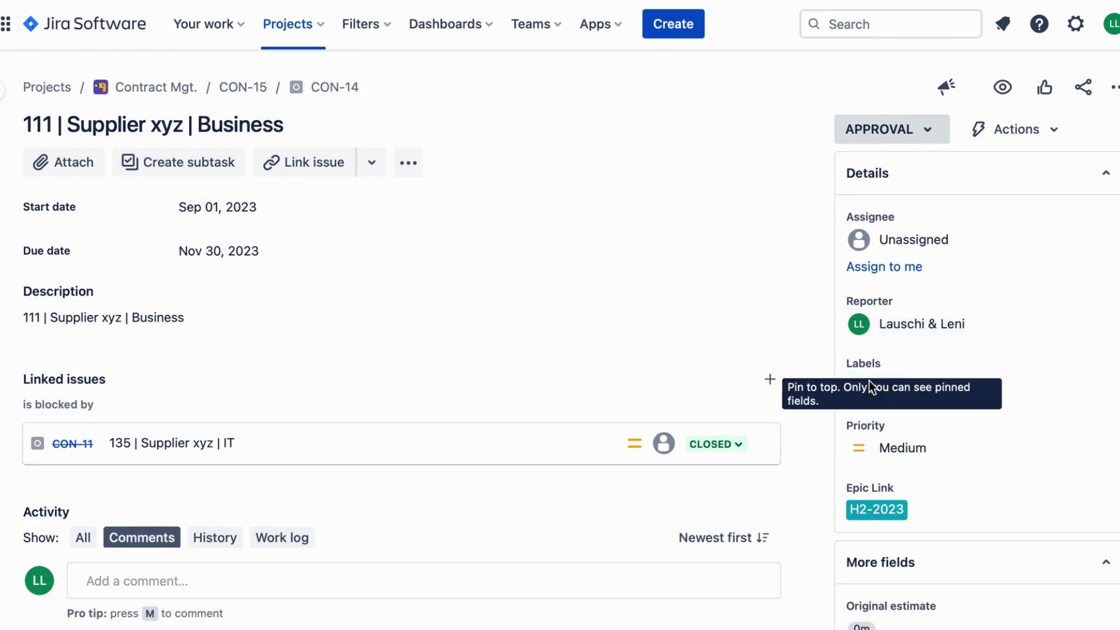
{"action": "left_click", "coordinate": [760, 3]}
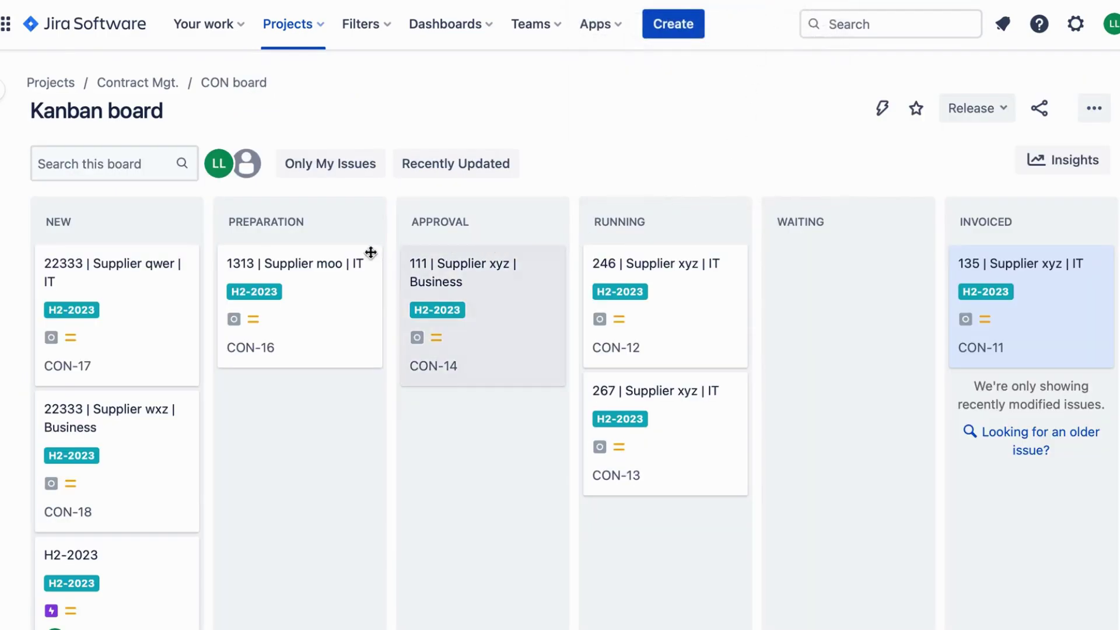